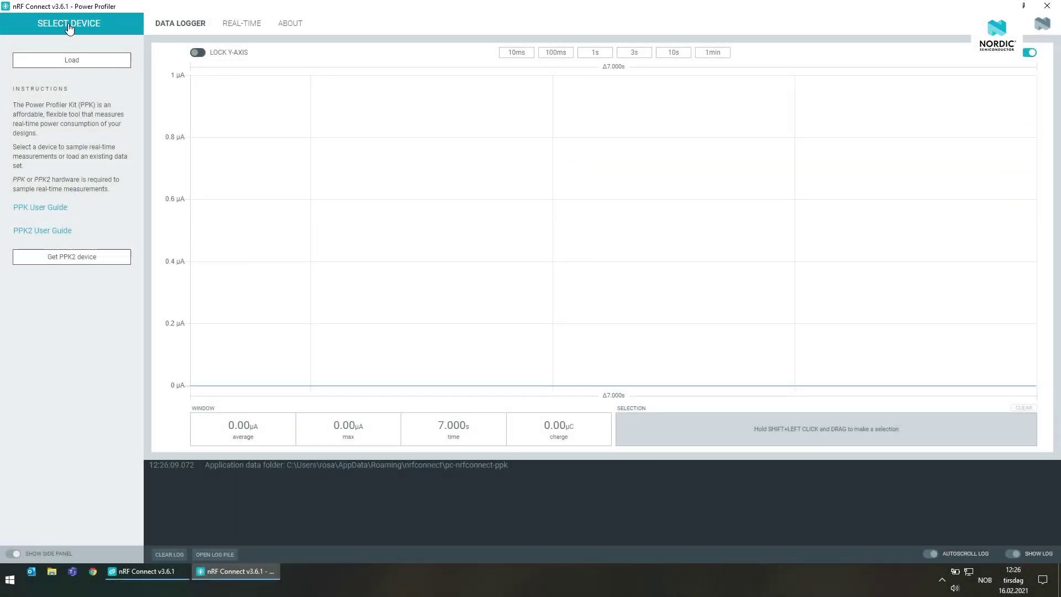
Step: Connect to the PPK2 from the SELECT DEVICE list
left_click(69, 28)
left_click(65, 57)
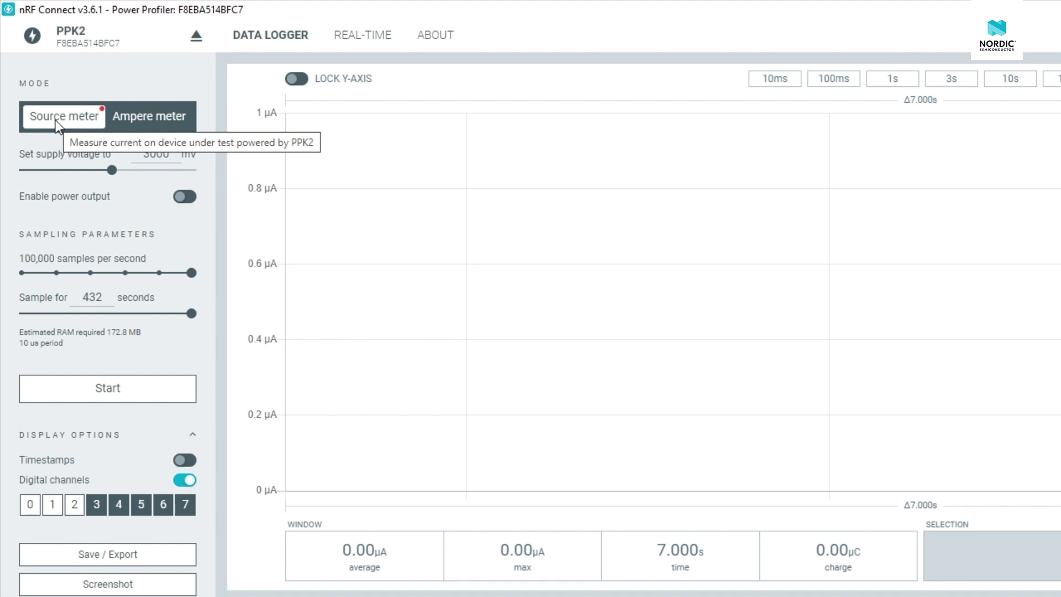
Step: Use Source meter mode with the supply at 3000 mV and enable power output
left_click(149, 128)
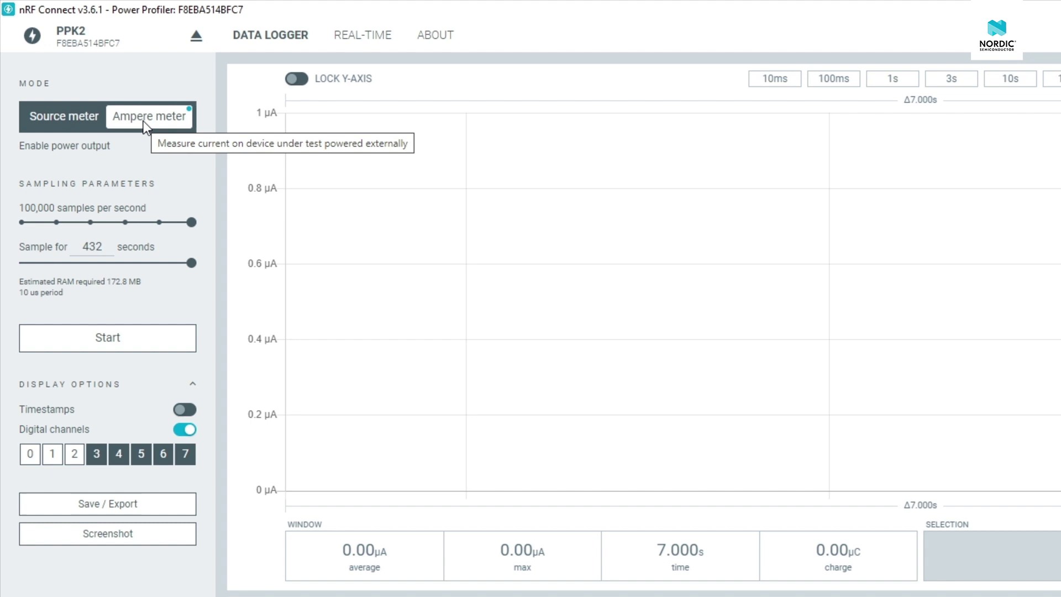
left_click(68, 124)
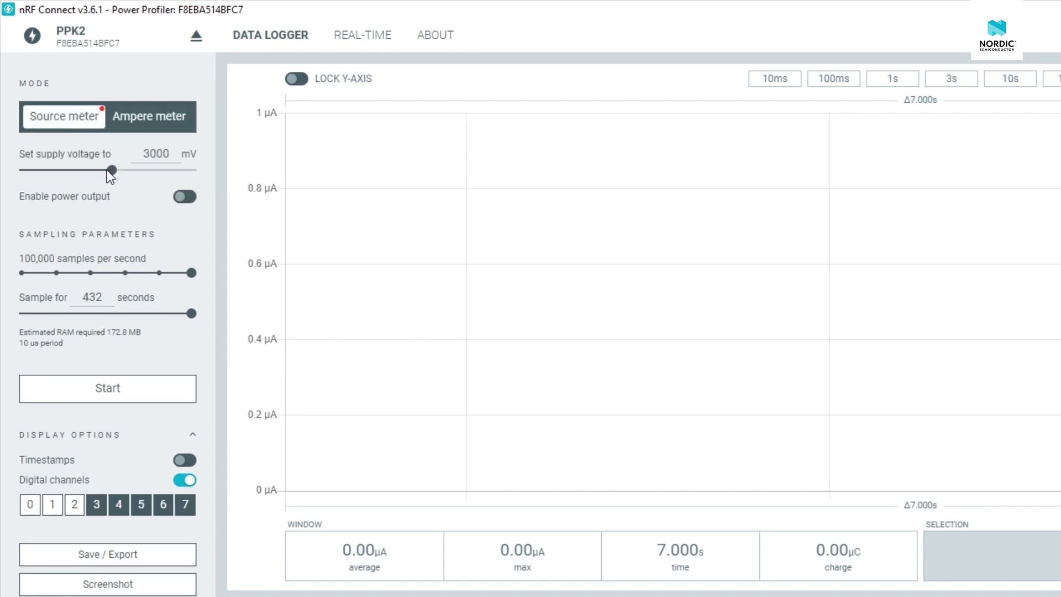
left_click_drag(111, 175, 126, 177)
left_click_drag(193, 175, 108, 170)
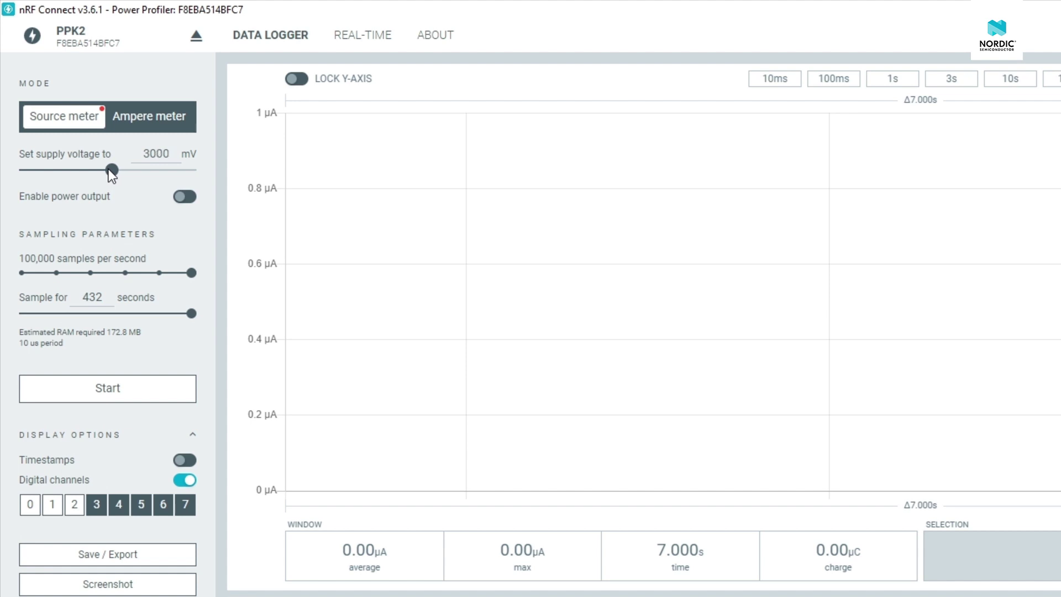
left_click(188, 196)
Step: Set the data logger to 1,000 samples per second and sample for 1 hour
left_click_drag(191, 273, 21, 275)
left_click_drag(24, 313, 199, 315)
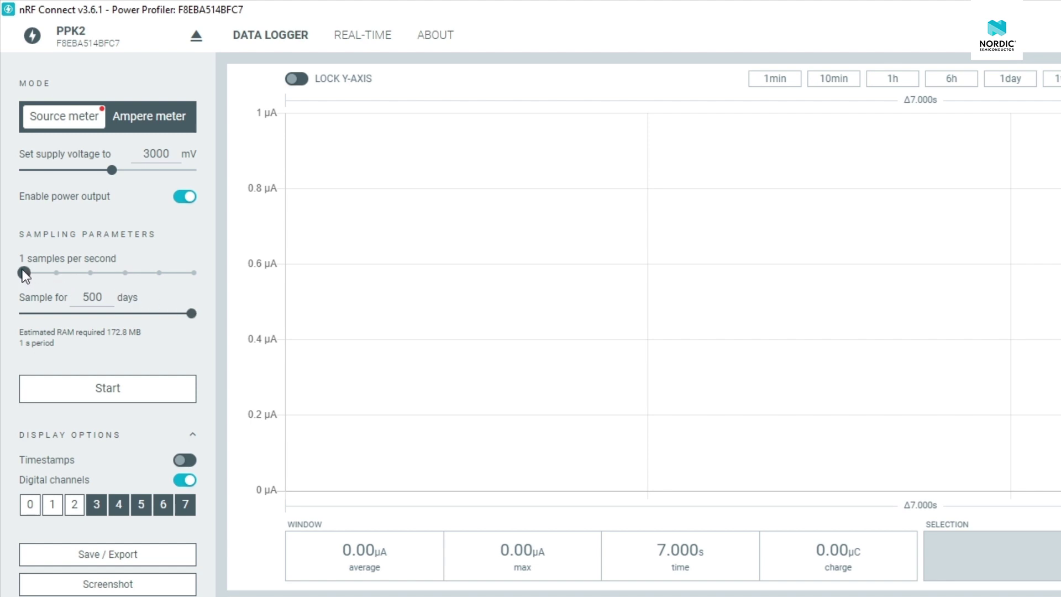
left_click_drag(23, 271, 123, 276)
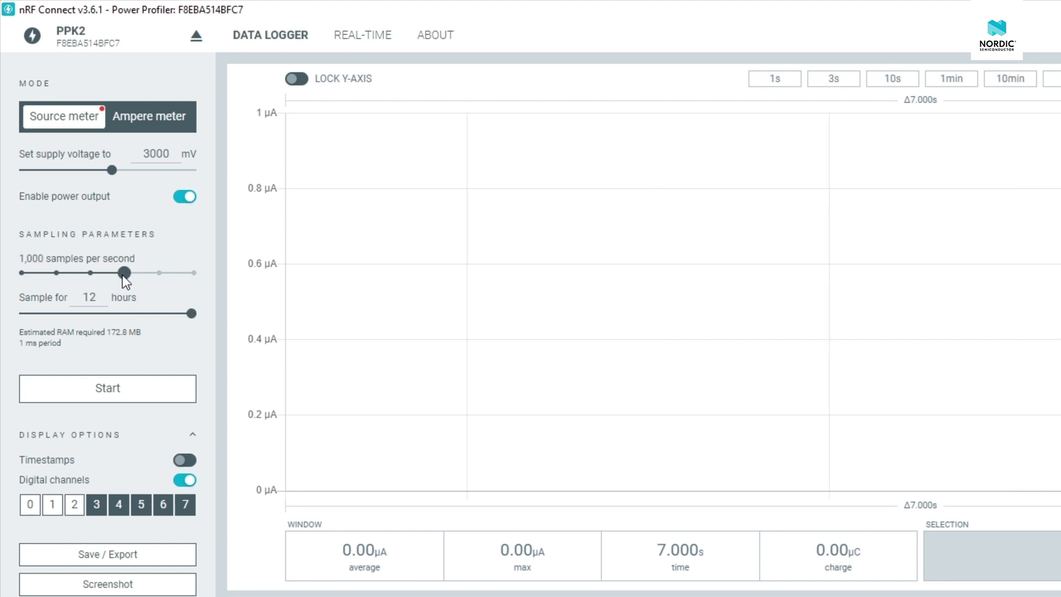
left_click_drag(188, 311, 20, 323)
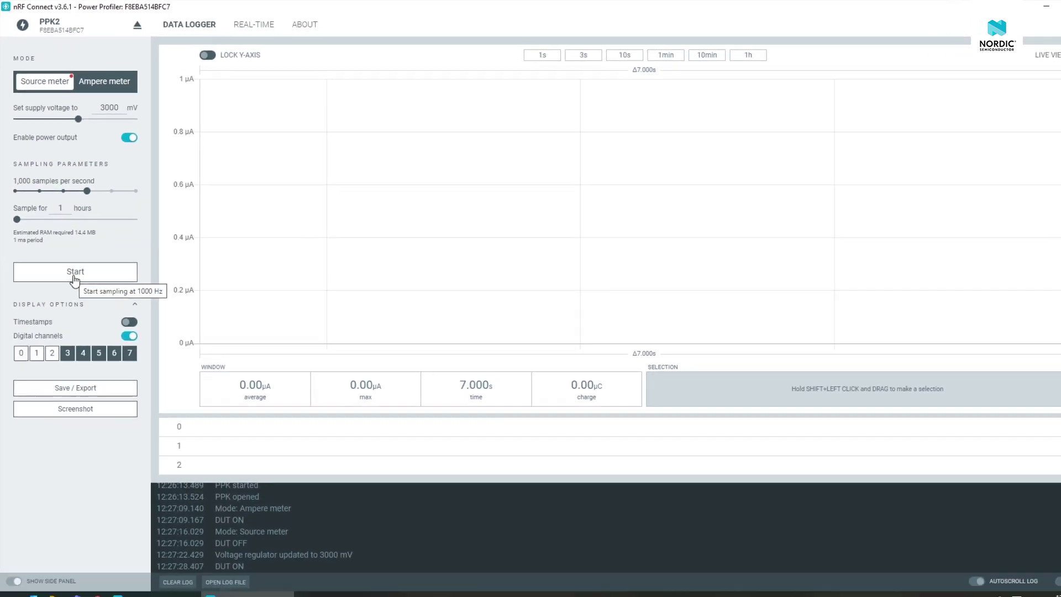
Step: Start logging, show then hide digital channels 3 and 4, and stop sampling
left_click(74, 275)
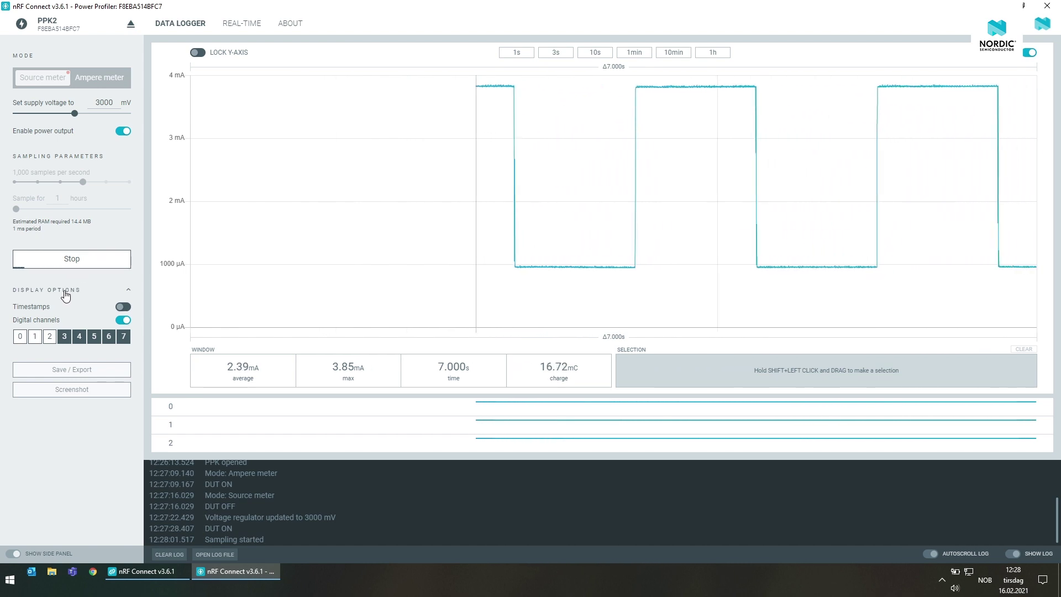
left_click(64, 337)
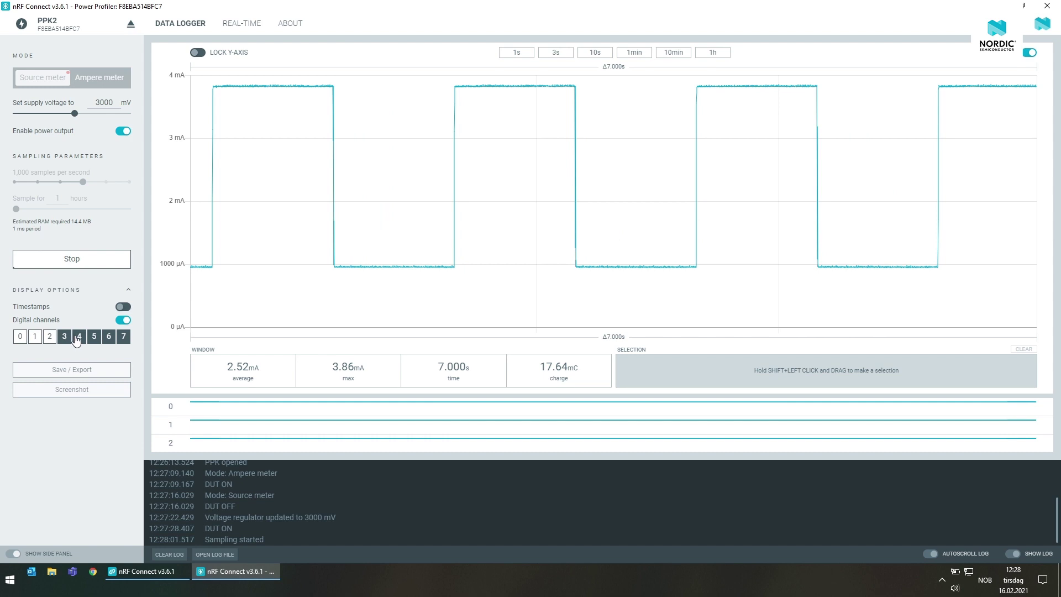
left_click(77, 338)
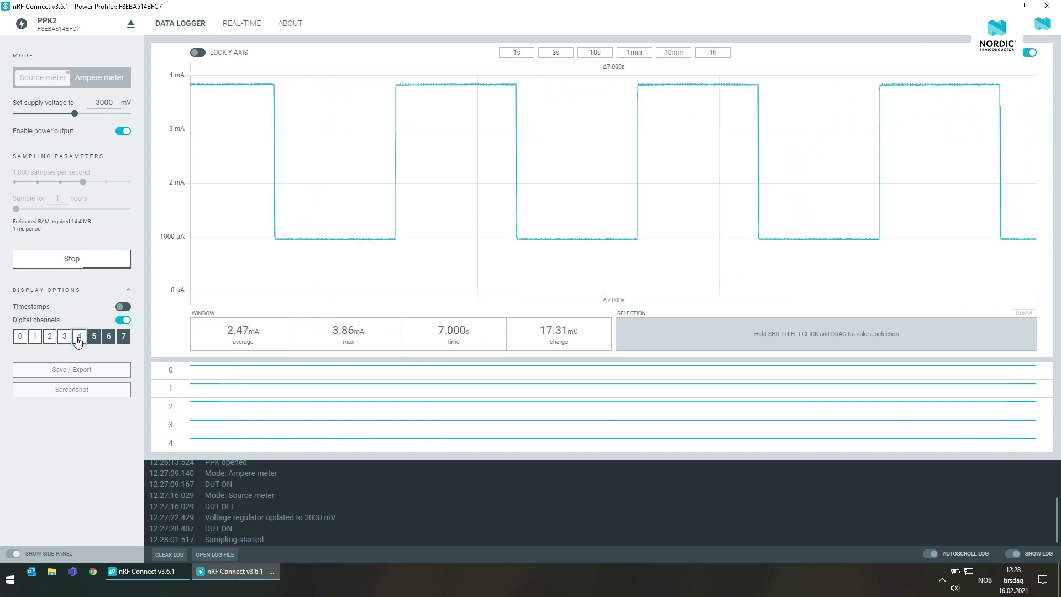
left_click(78, 338)
left_click(63, 337)
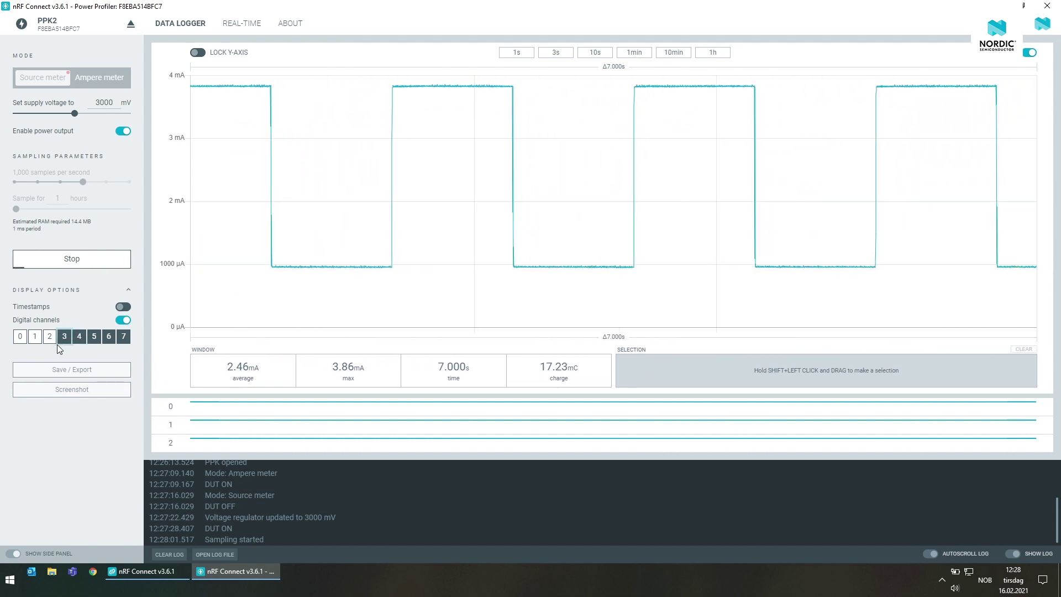
left_click(79, 264)
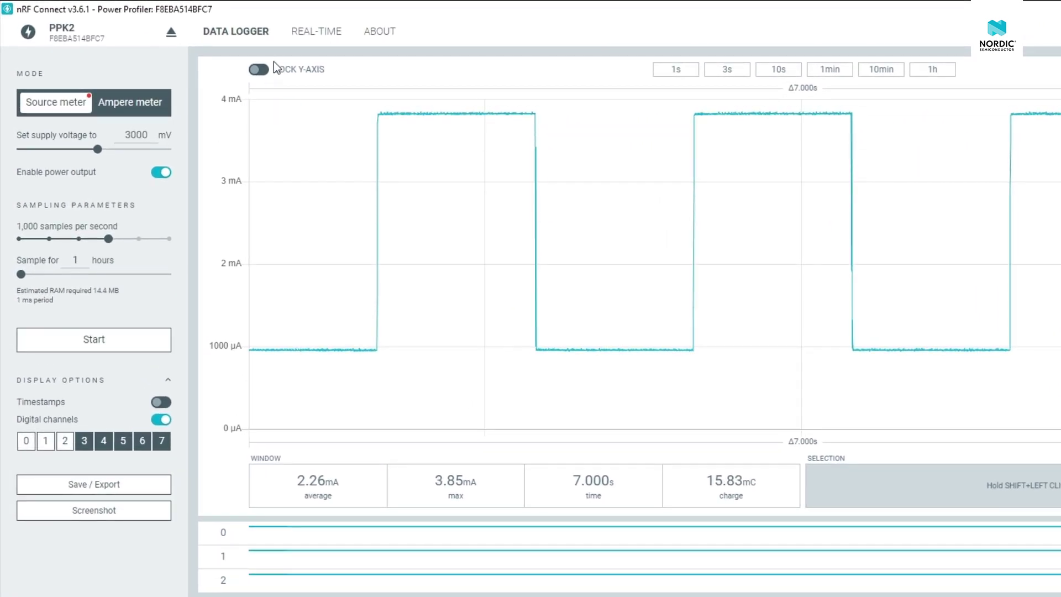
Step: In the real-time view, set a 22.34 ms window and a 3 mA trigger level, then capture two single-trigger windows
left_click(307, 33)
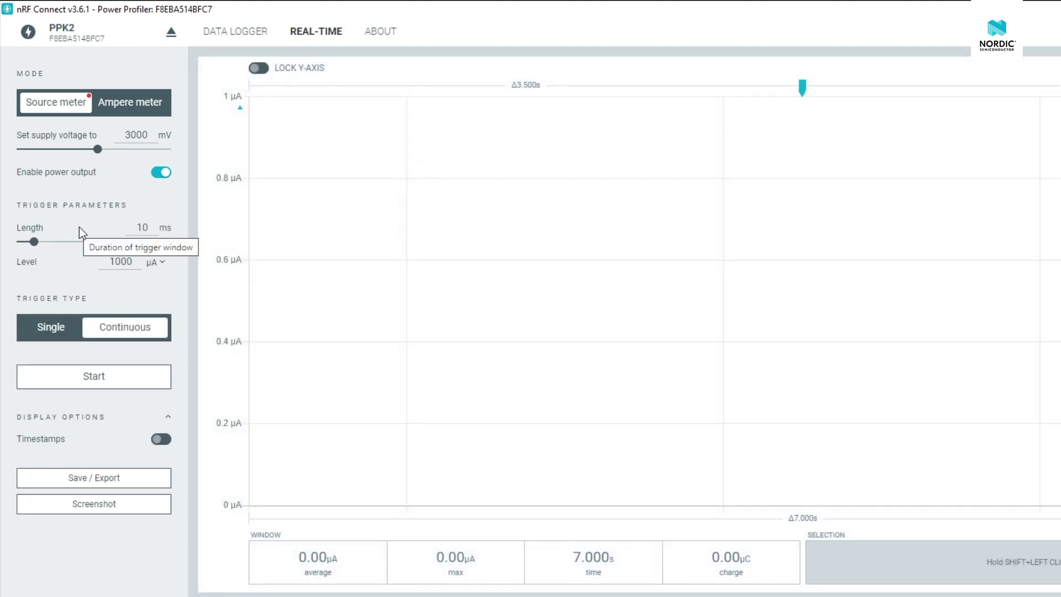
left_click_drag(38, 240, 76, 245)
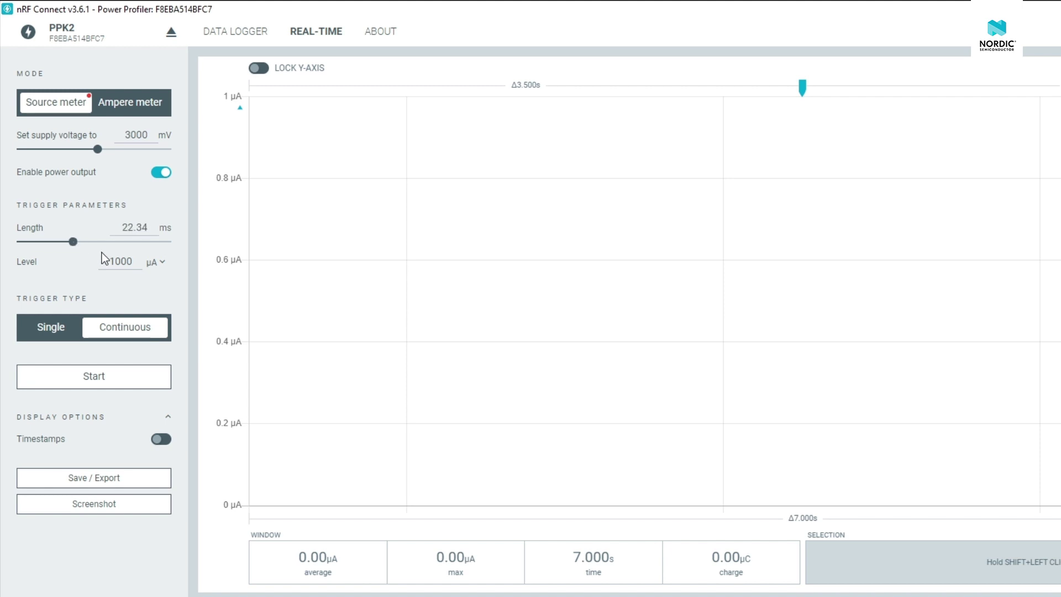
left_click(130, 263)
key("BackSpace")
key("BackSpace")
key("BackSpace")
key("BackSpace")
type("3")
left_click(68, 333)
left_click(74, 380)
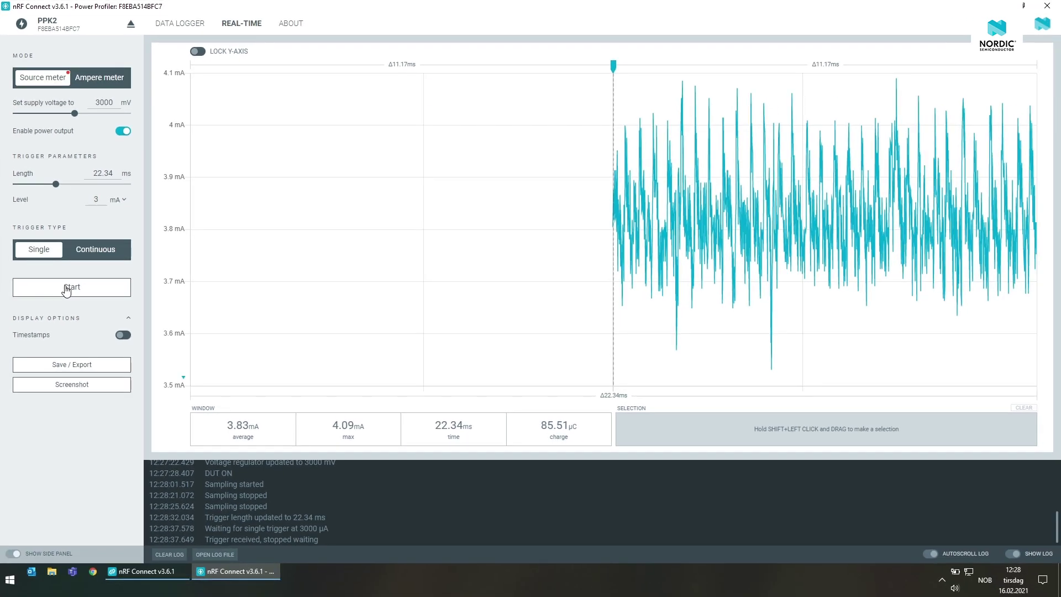
left_click(78, 292)
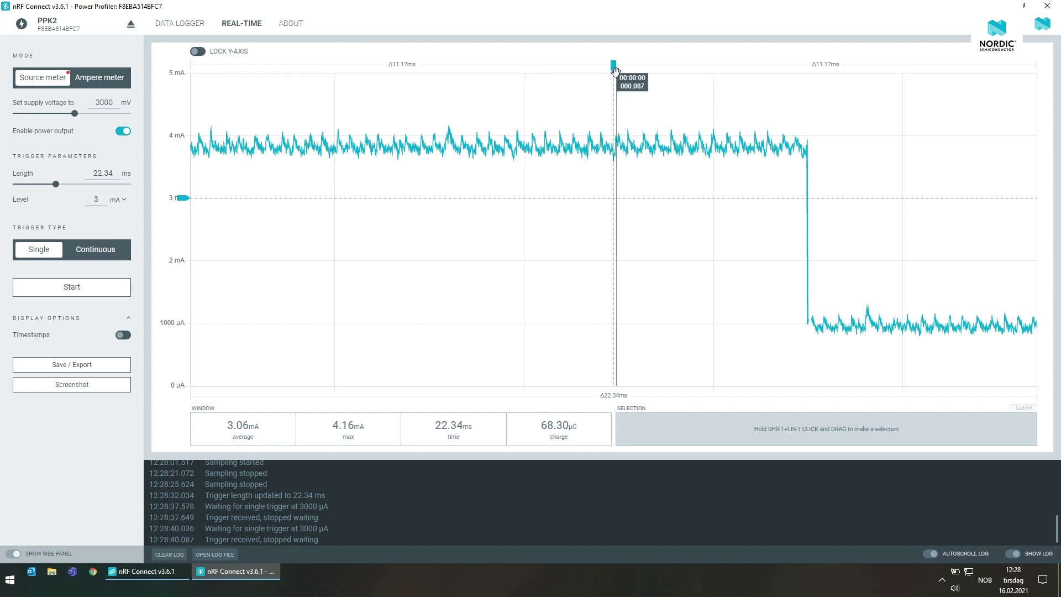
Step: Shift the trigger point earlier, then run and stop a continuous capture with a 4.065 mA trigger level
left_click_drag(614, 66, 450, 65)
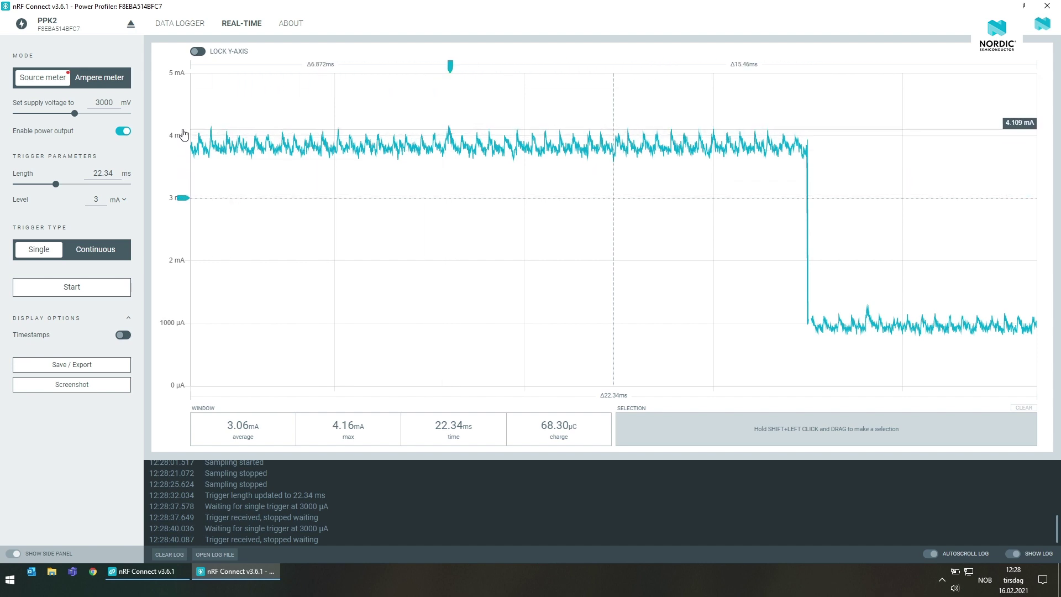
left_click(111, 248)
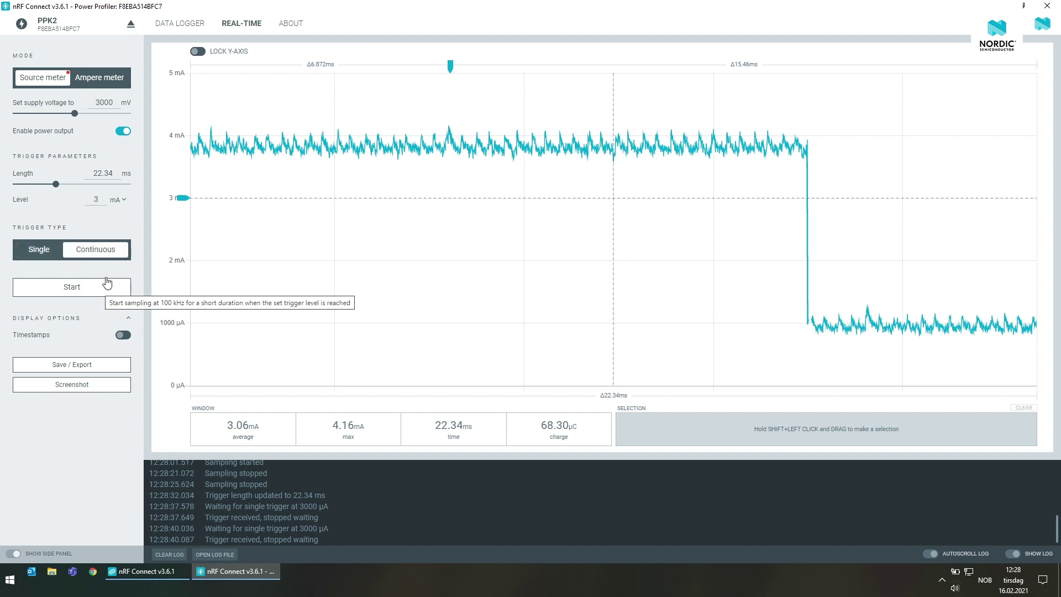
left_click_drag(182, 198, 183, 132)
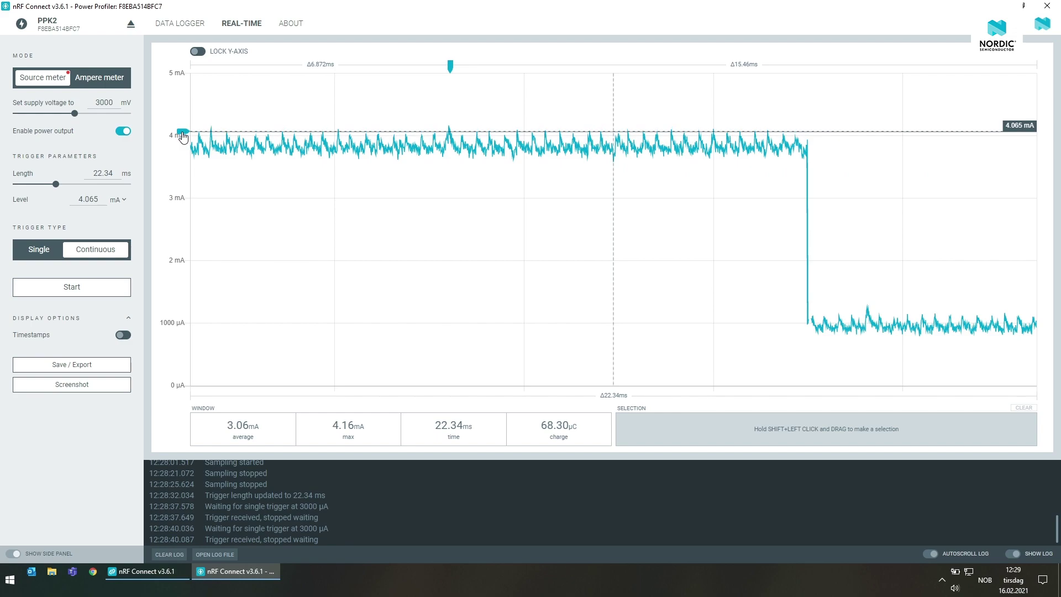
left_click(109, 291)
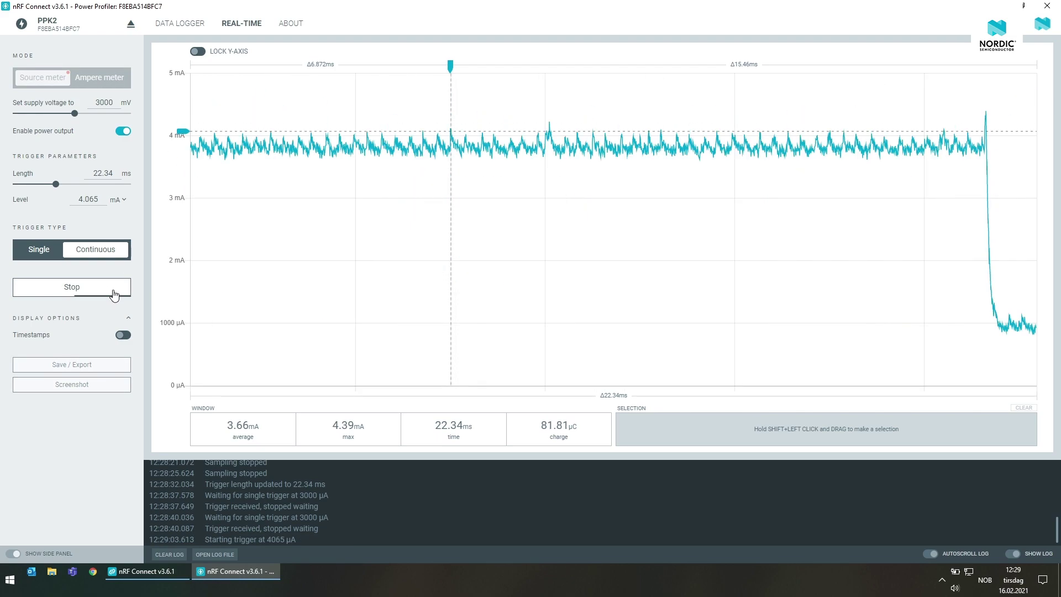
left_click(79, 292)
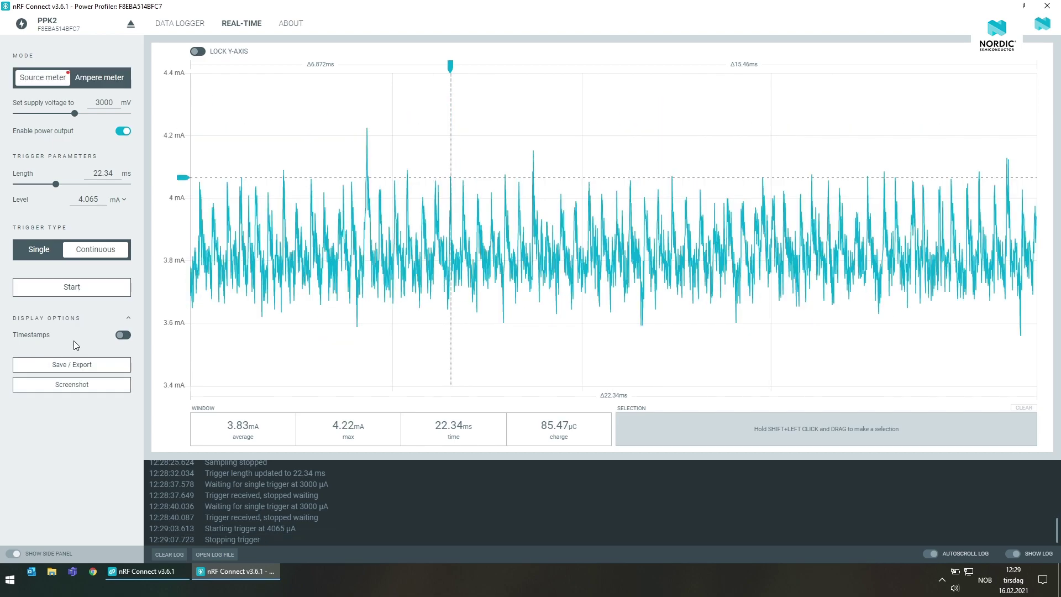
left_click(76, 364)
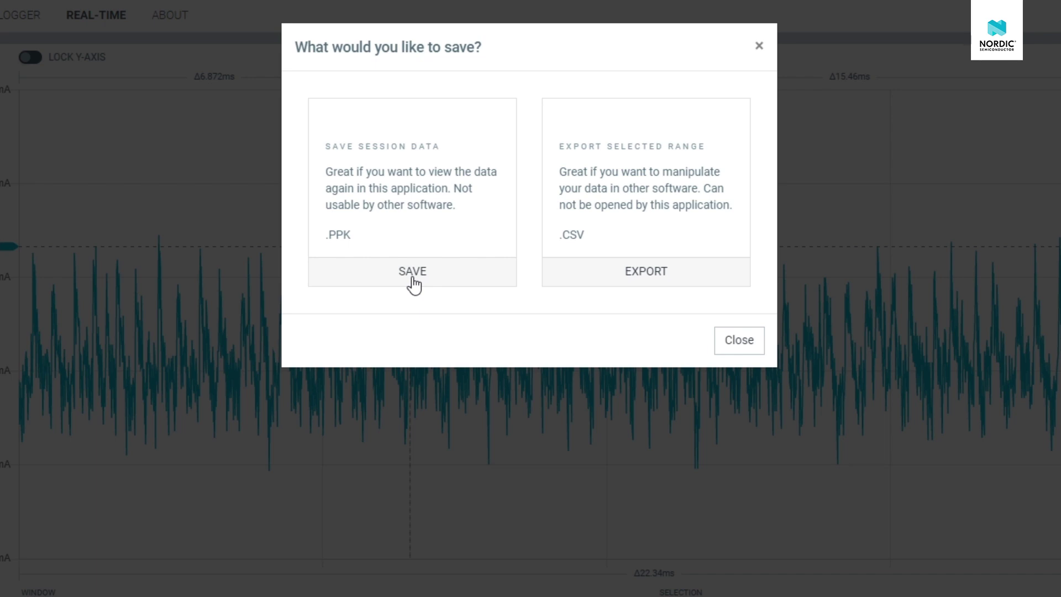
left_click(726, 347)
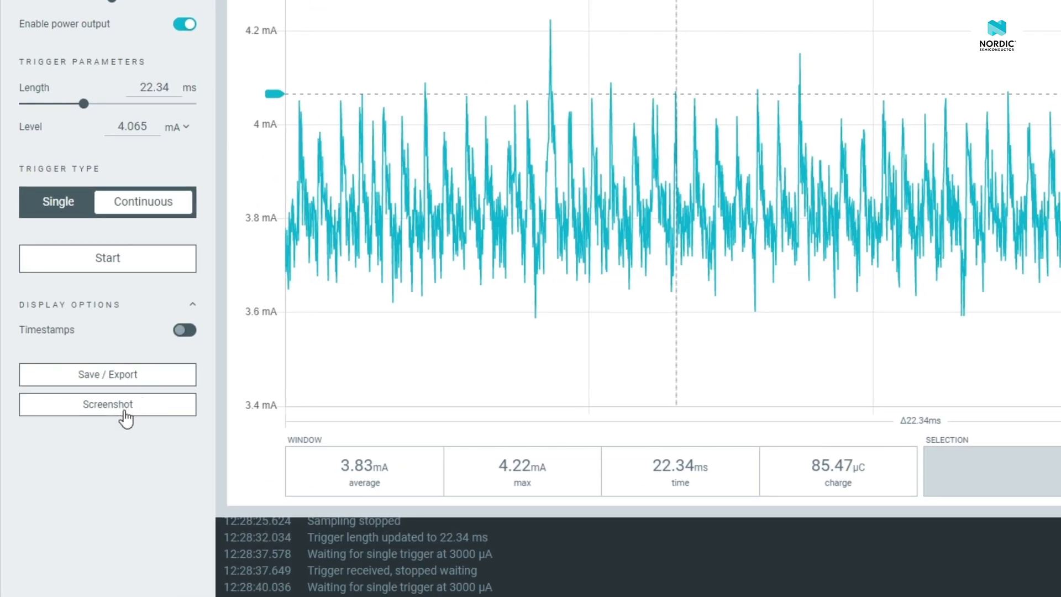